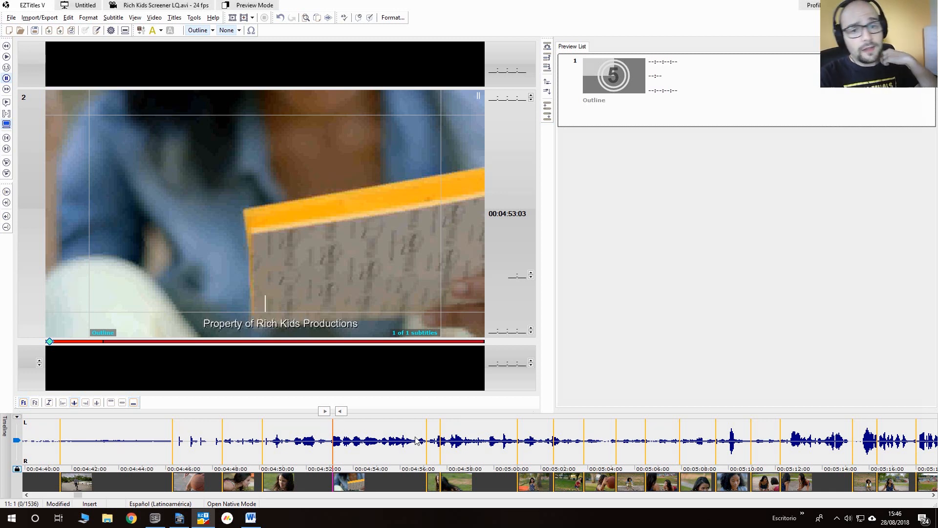
# - Play from just before 00:04:50 and time subtitle 1 from 00:04:50:03 to 00:04:53:01 and subtitle 2 from 00:04:53:03 to 00:04:57:01
pyautogui.click(245, 442)
pyautogui.hotkey('ctrl', 'space')
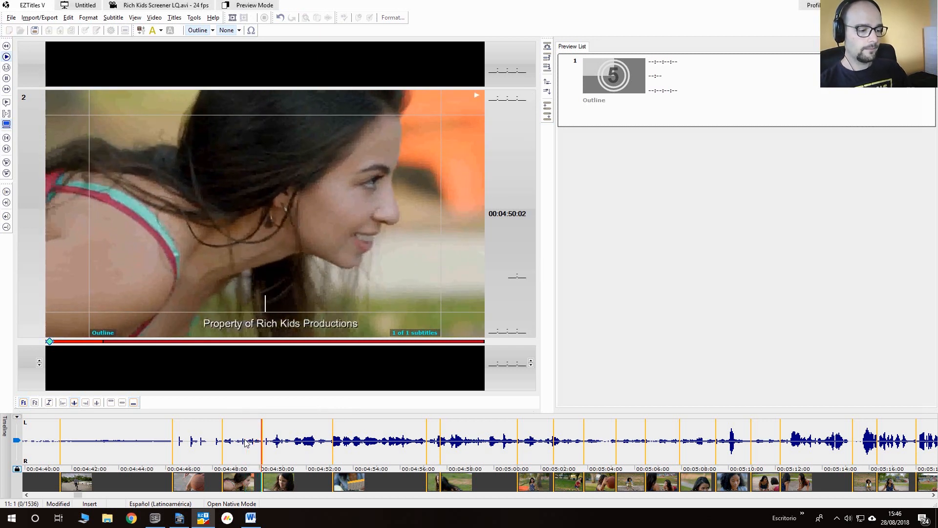
pyautogui.press('KP_Add')
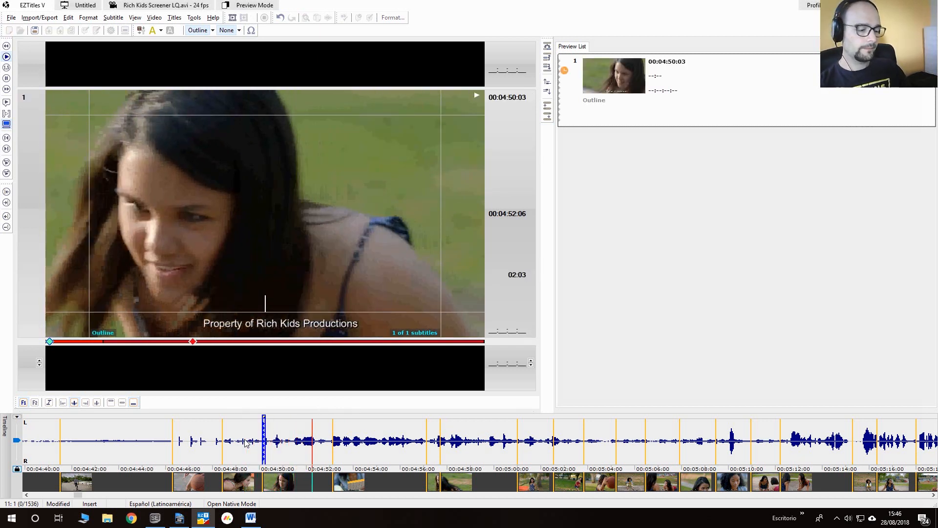
pyautogui.press('KP_Subtract')
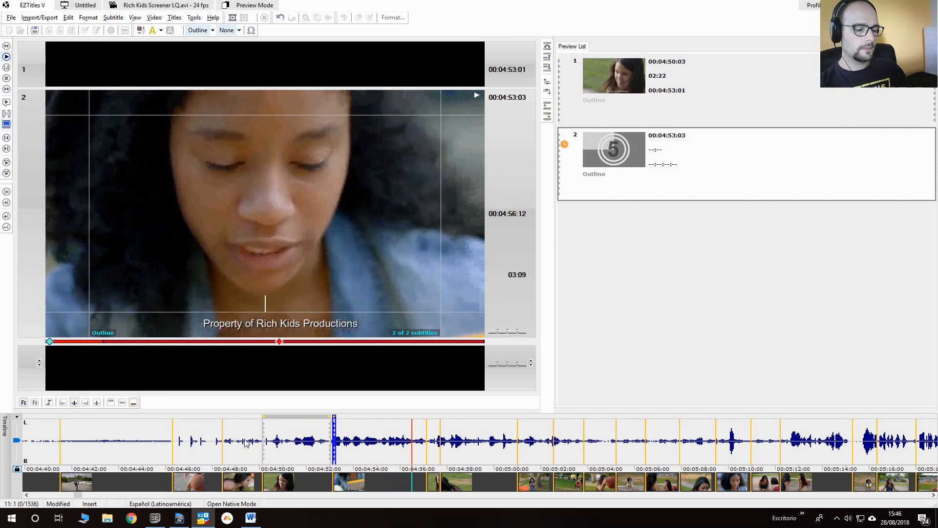
pyautogui.press('KP_Subtract')
# - Time subtitle 3 from 00:04:57:17 to 00:05:00:22 and subtitle 4 from 00:05:01:00 to 00:05:03:18, and pause playback
pyautogui.press('KP_Add')
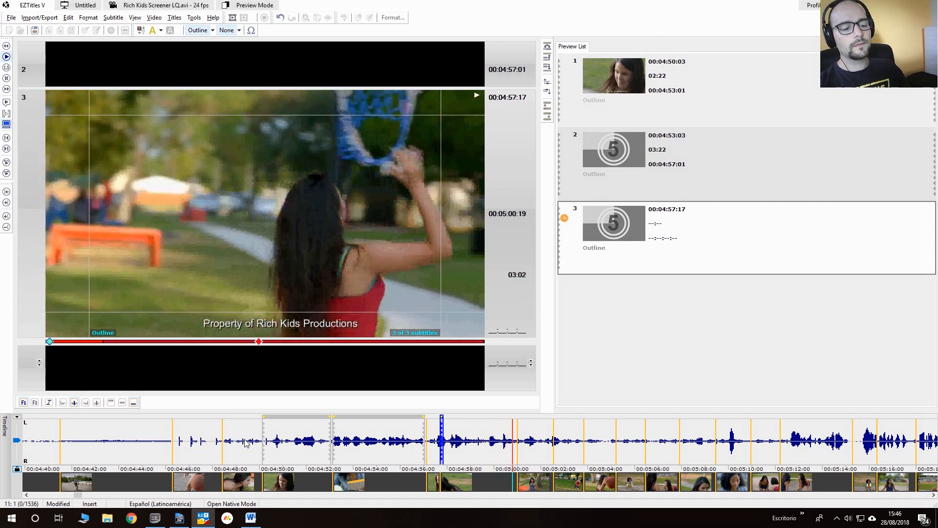
pyautogui.press('KP_Subtract')
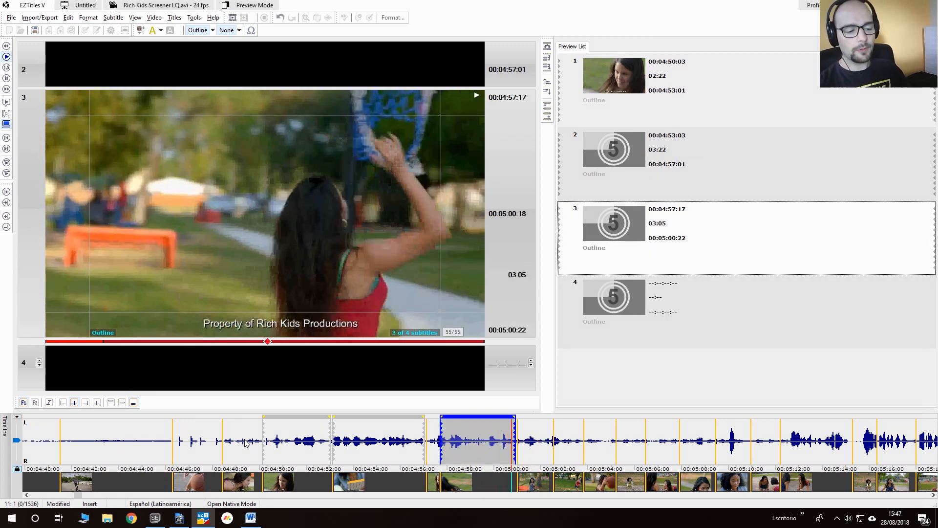
pyautogui.press('KP_Add')
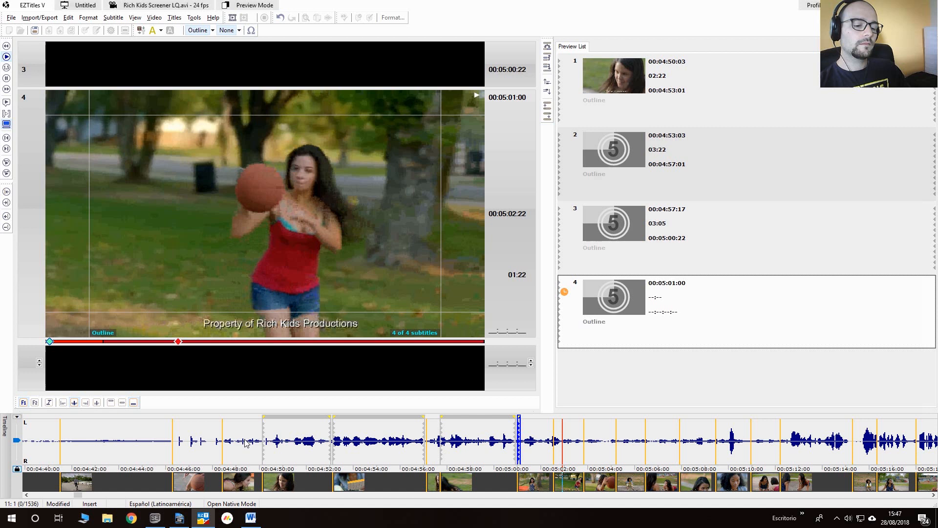
pyautogui.press('KP_Subtract')
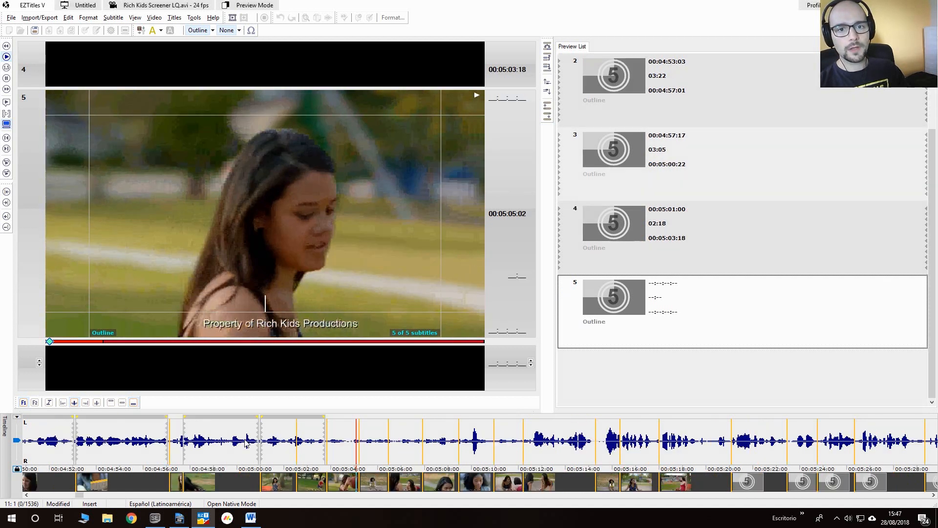
pyautogui.press('KP_5')
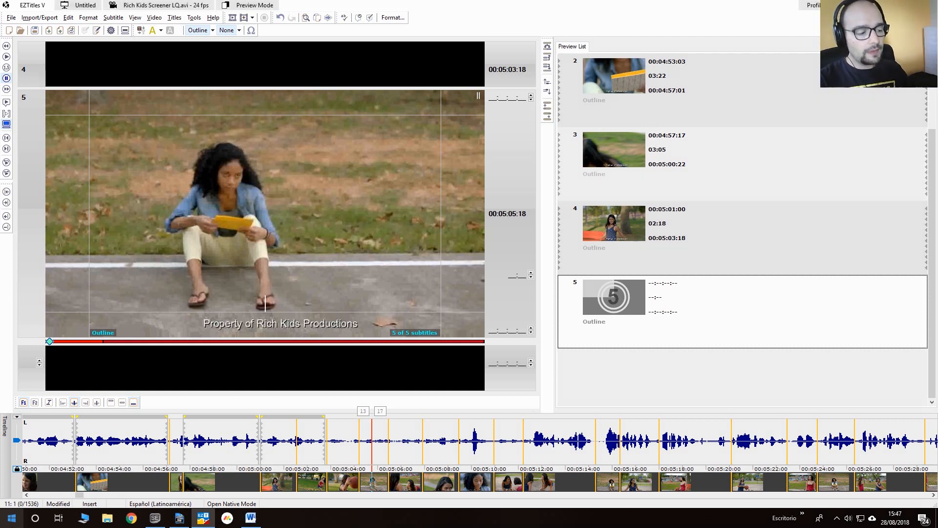
# - Replay the video from just before the first subtitle to review the timing of the new subtitles
pyautogui.moveTo(79, 496); pyautogui.dragTo(76, 495)
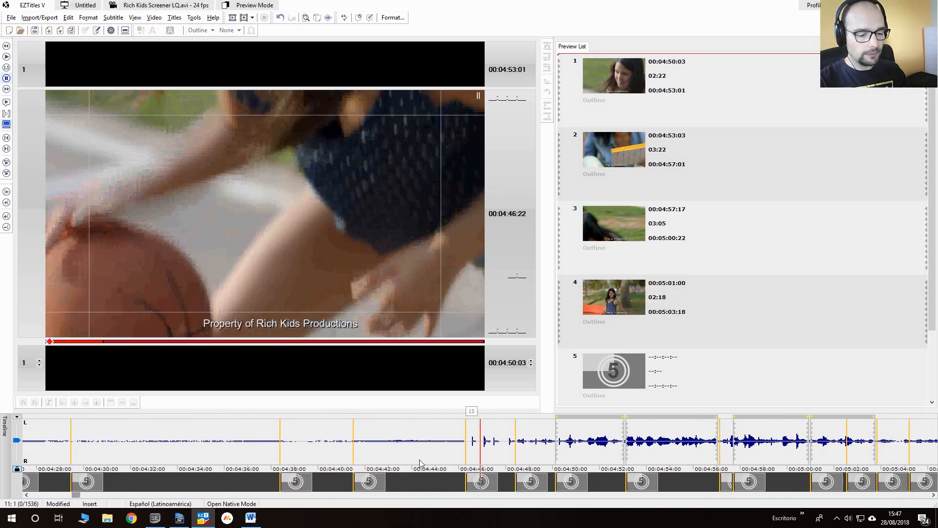
pyautogui.click(548, 452)
pyautogui.press('space')
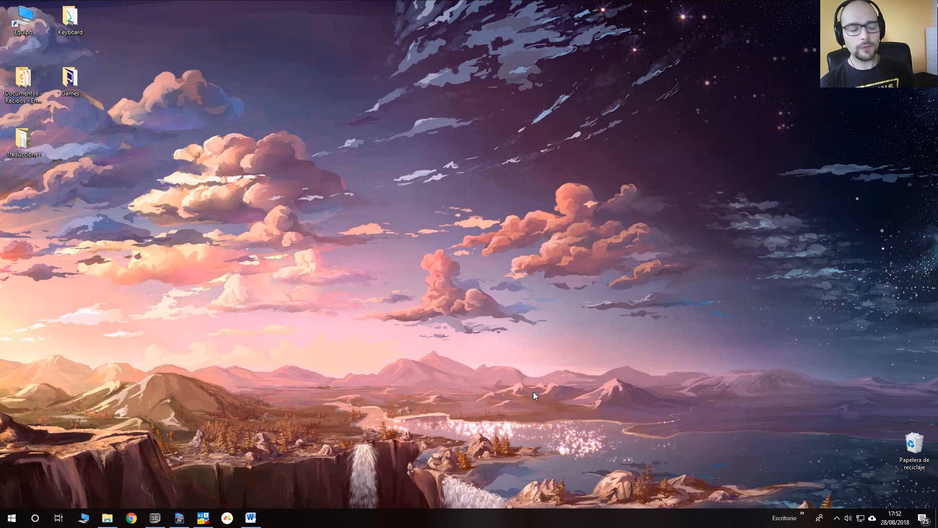
# - Switch to Subtitle Workshop and set the error-check threshold for too many characters per second to 17
pyautogui.hotkey('alt', 'Tab')
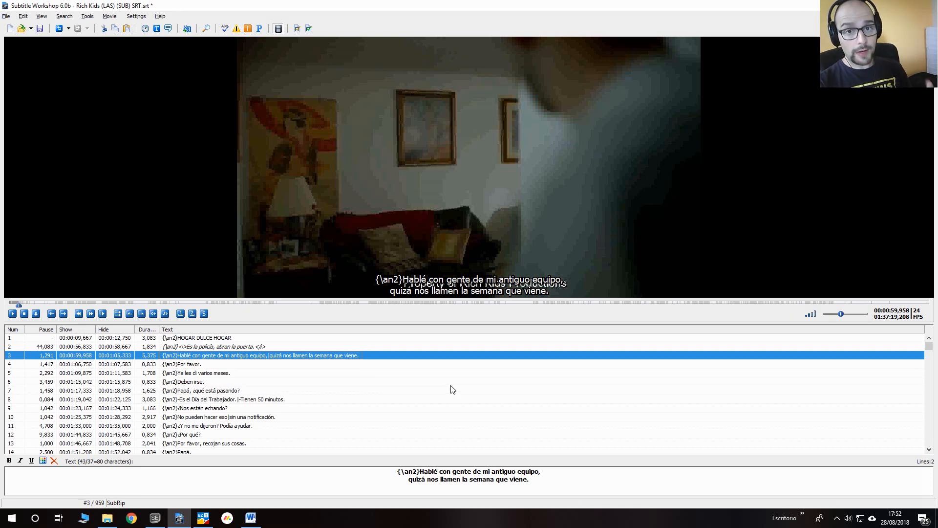
pyautogui.click(297, 29)
pyautogui.click(394, 123)
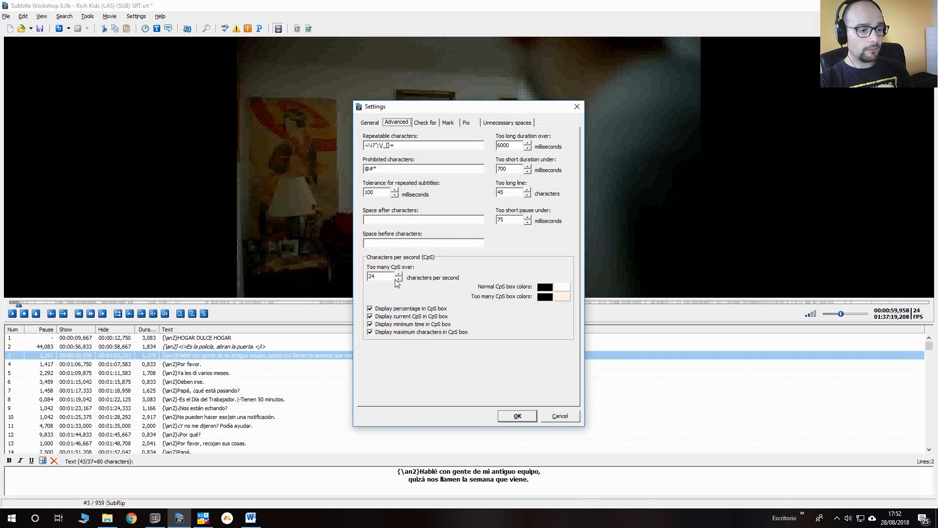
pyautogui.click(382, 276)
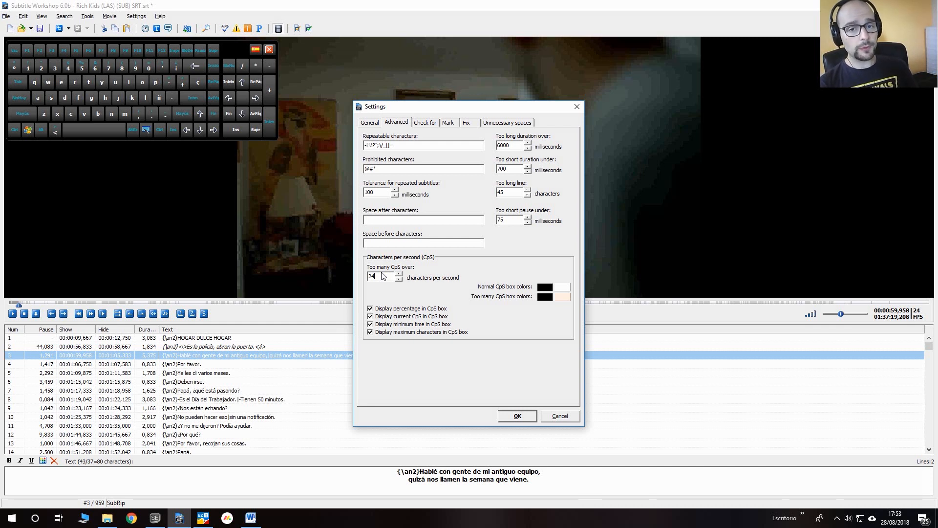
pyautogui.press('BackSpace')
pyautogui.press('BackSpace')
pyautogui.write('17')
pyautogui.press('Return')
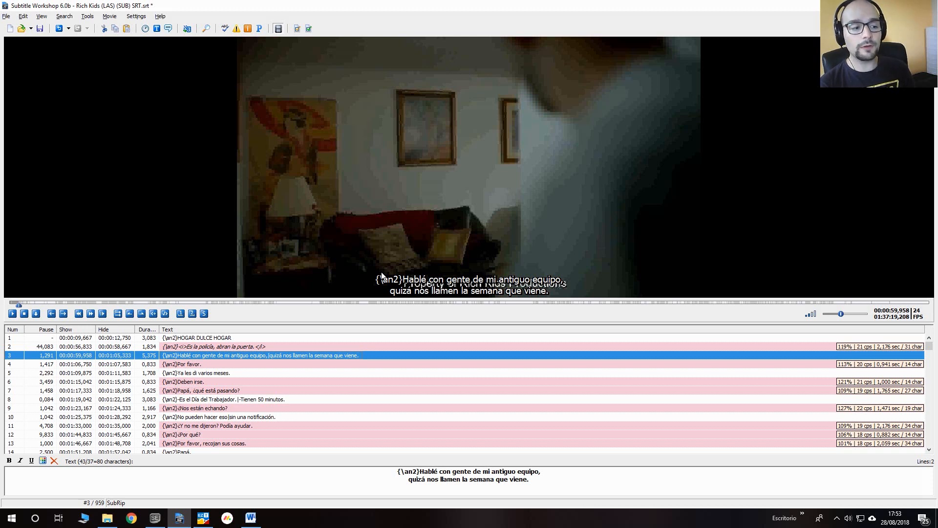
# - Delete the {\an2} tag from the start of subtitle 2, keeping its italic tags
pyautogui.click(249, 347)
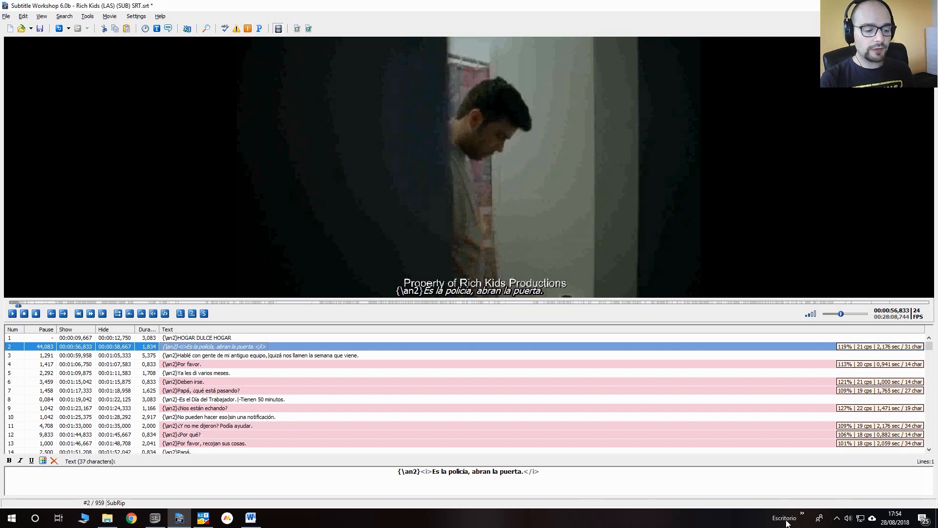
pyautogui.click(425, 472)
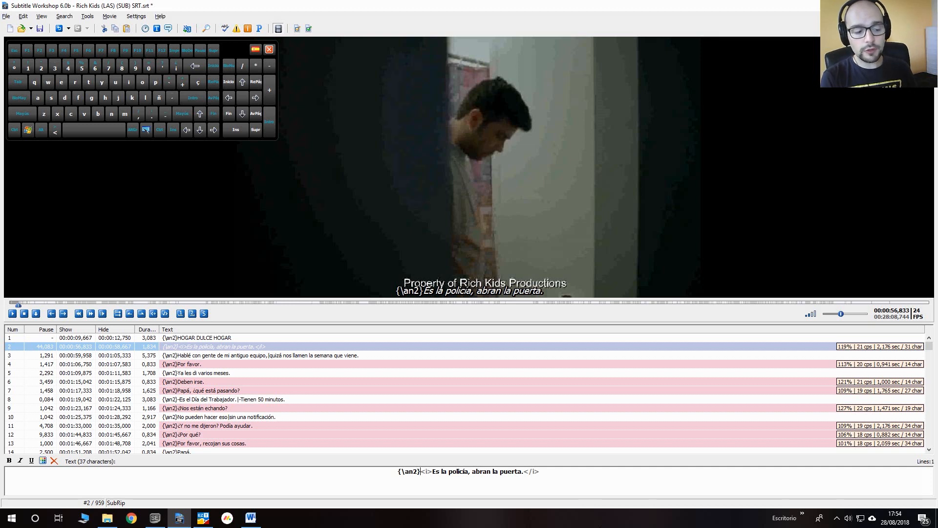
pyautogui.press('BackSpace')
pyautogui.press('BackSpace')
pyautogui.press('BackSpace')
pyautogui.press('BackSpace')
pyautogui.press('BackSpace')
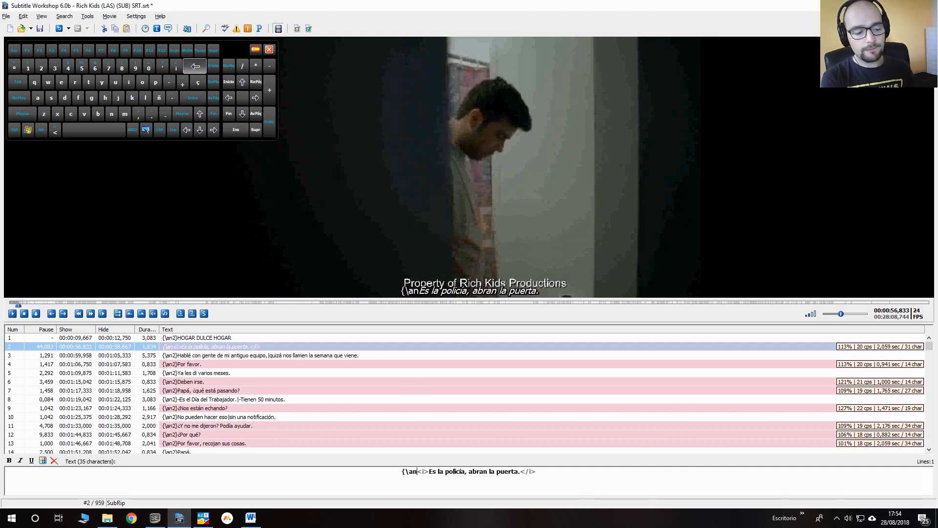
pyautogui.press('BackSpace')
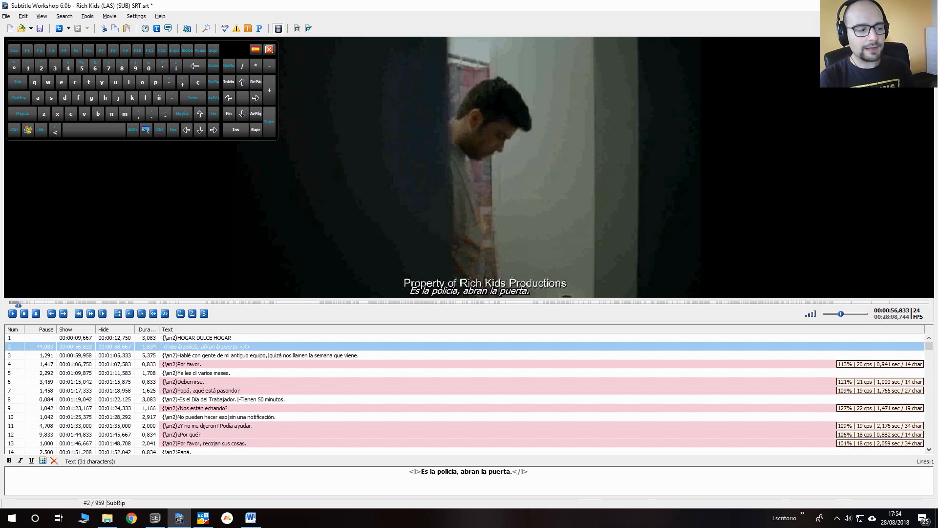
# - Insert "por favor" before "abran la puerta" in the text of subtitle 2
pyautogui.click(315, 362)
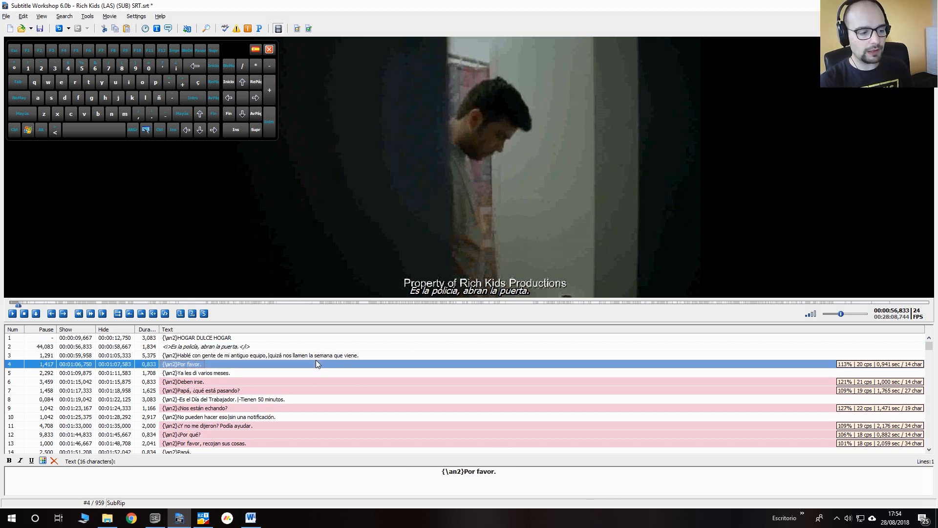
pyautogui.click(269, 346)
pyautogui.click(257, 353)
pyautogui.click(261, 347)
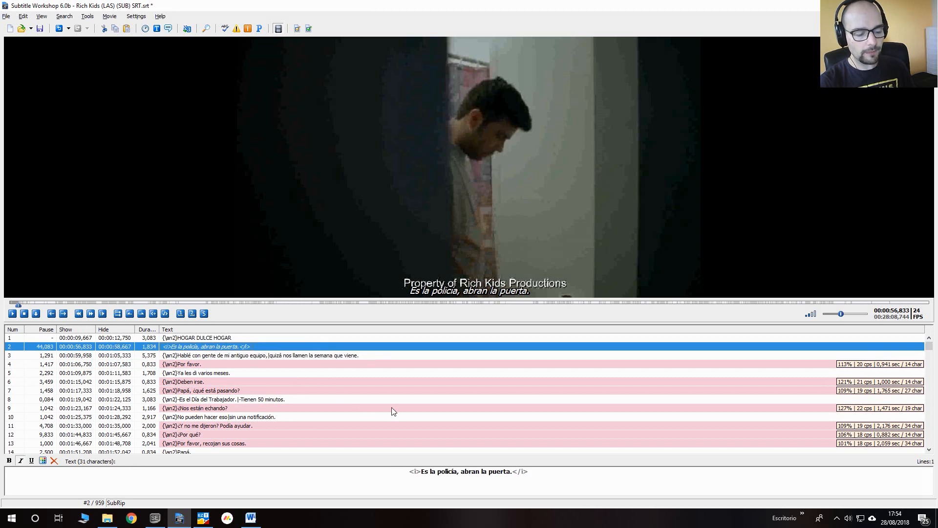
pyautogui.click(460, 471)
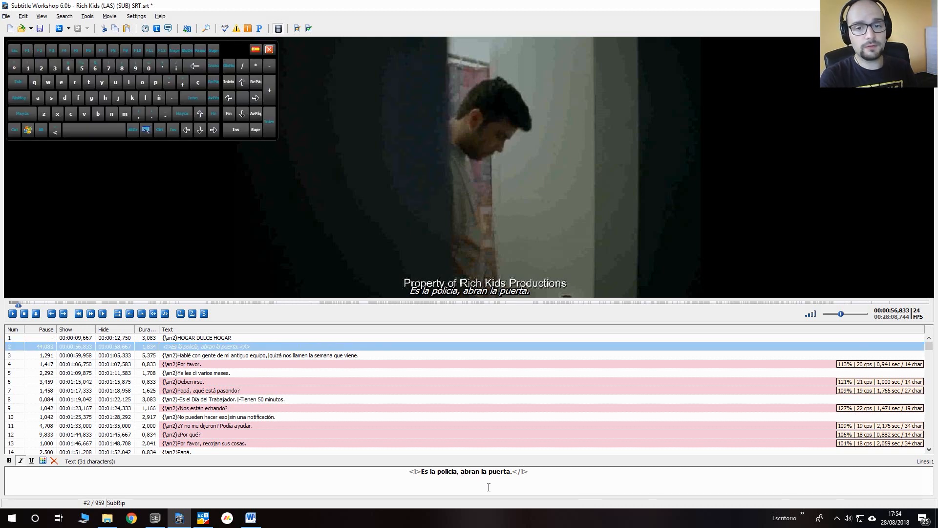
pyautogui.write('por favor')
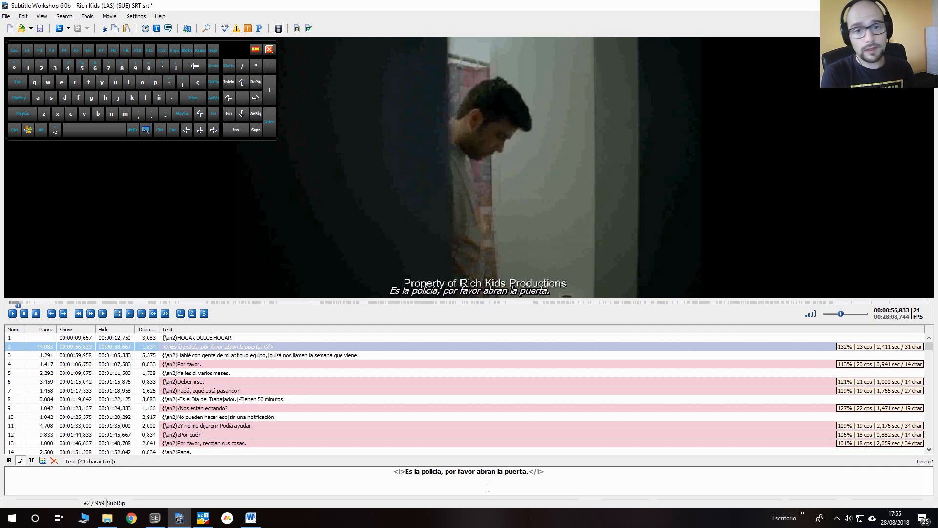
# - Remove the inserted words "por favor" from subtitle 2
pyautogui.press('BackSpace')
pyautogui.press('BackSpace')
pyautogui.press('BackSpace')
pyautogui.press('BackSpace')
pyautogui.press('BackSpace')
pyautogui.press('BackSpace')
pyautogui.press('BackSpace')
pyautogui.press('BackSpace')
pyautogui.press('BackSpace')
pyautogui.press('BackSpace')
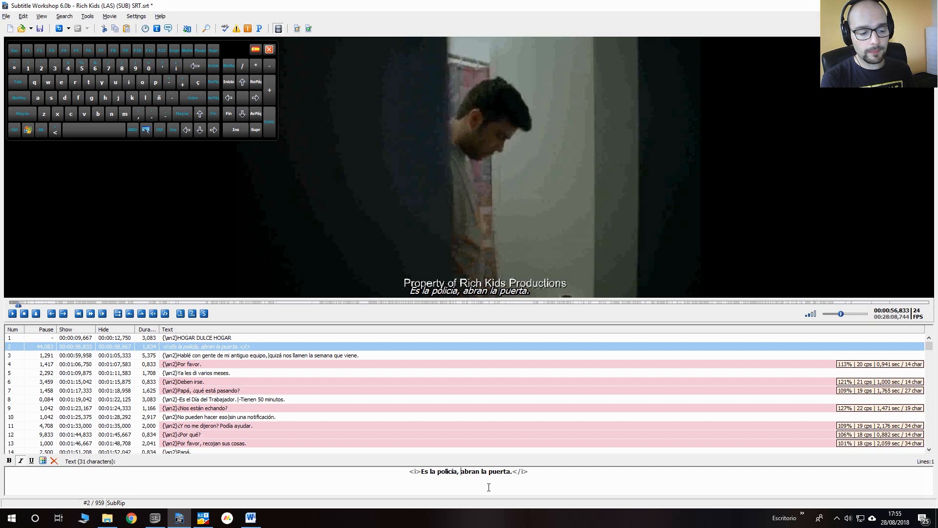